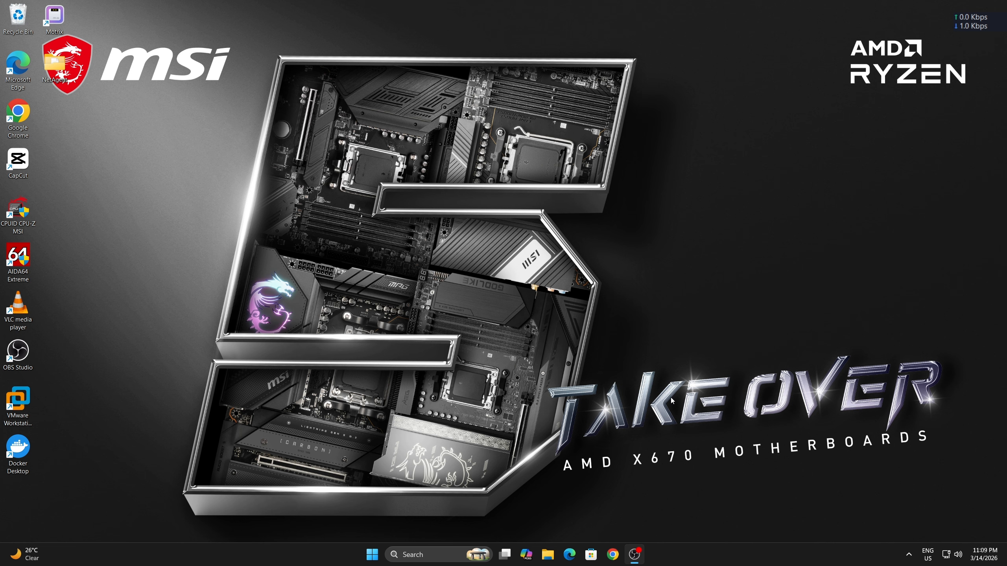
- Search the web in Chrome for "office deployment tool" and download the Office Deployment Tool from Microsoft's download page
left_click(612, 555)
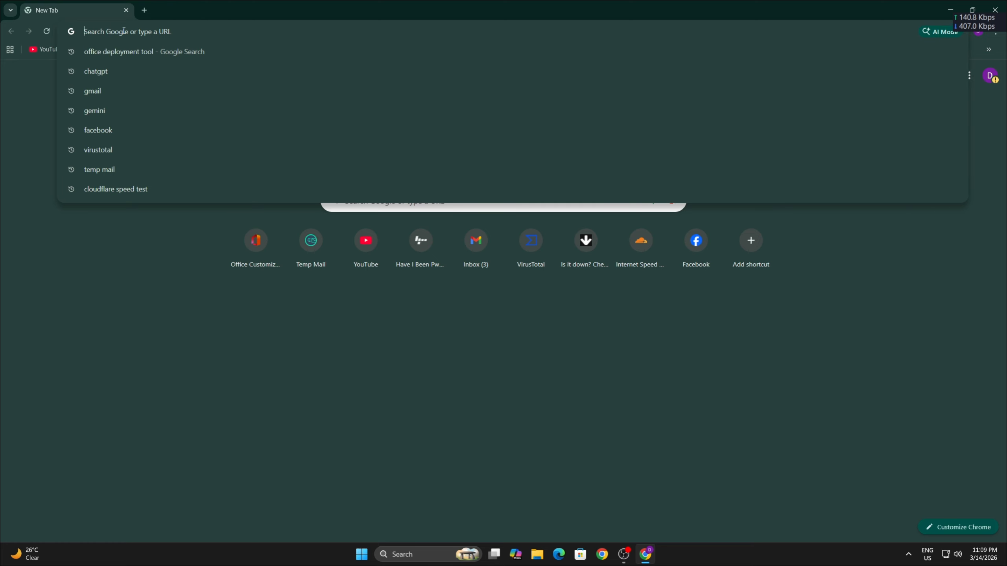
key("Down")
key("Return")
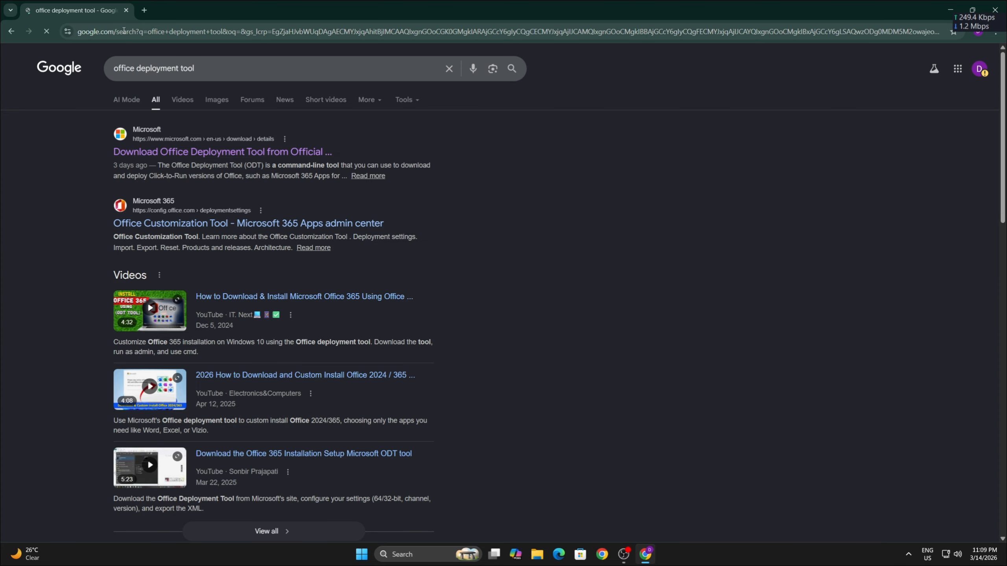
left_click(222, 153)
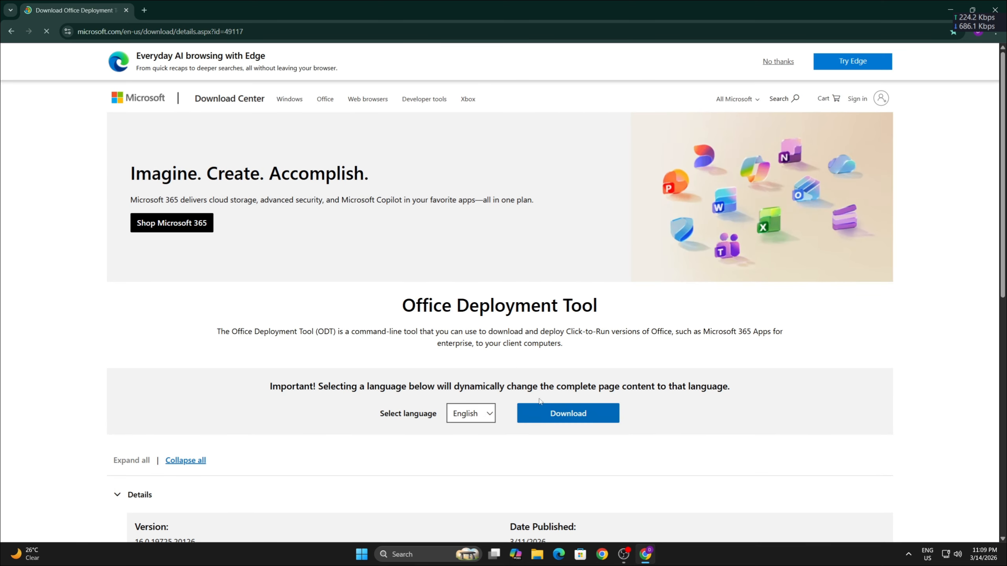
left_click(554, 412)
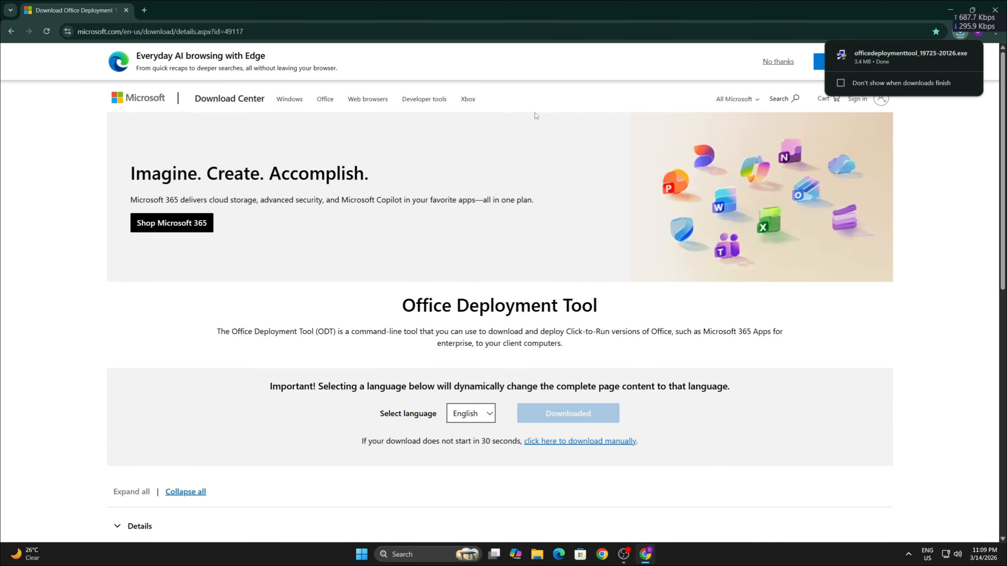
- Open the Office Customization Tool at config.office.com/deploymentsettings in a new browser tab
left_click(145, 11)
type("config.office.com/")
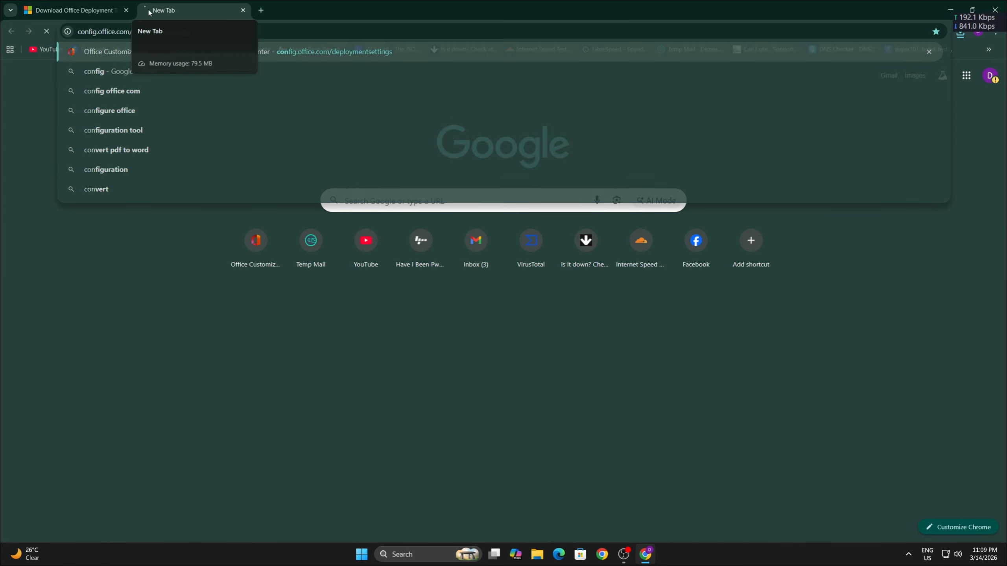
key("Return")
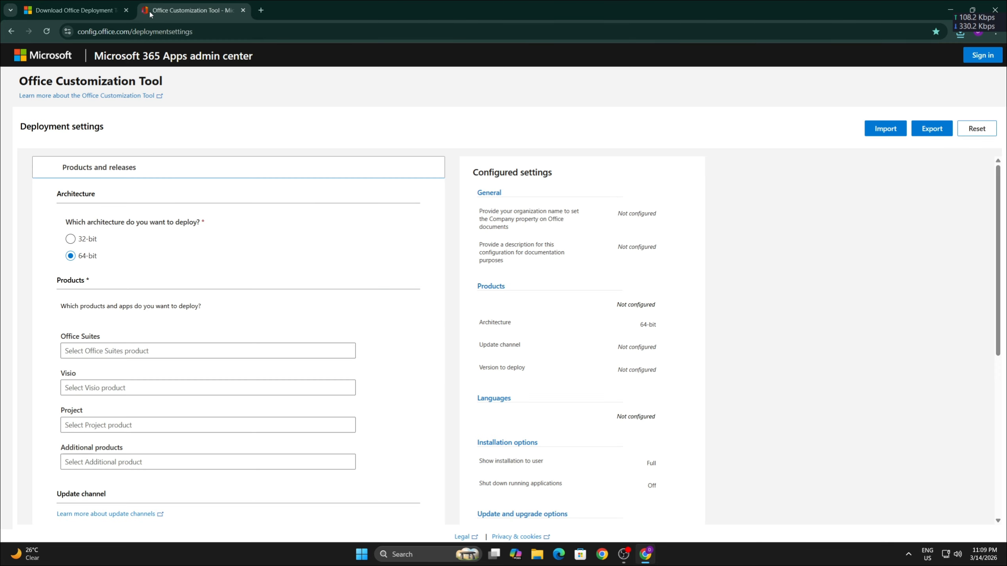
- Choose Office LTSC Standard 2024 - Volume License as the Office suite for the 64-bit deployment
scroll(144, 309, "down", 1)
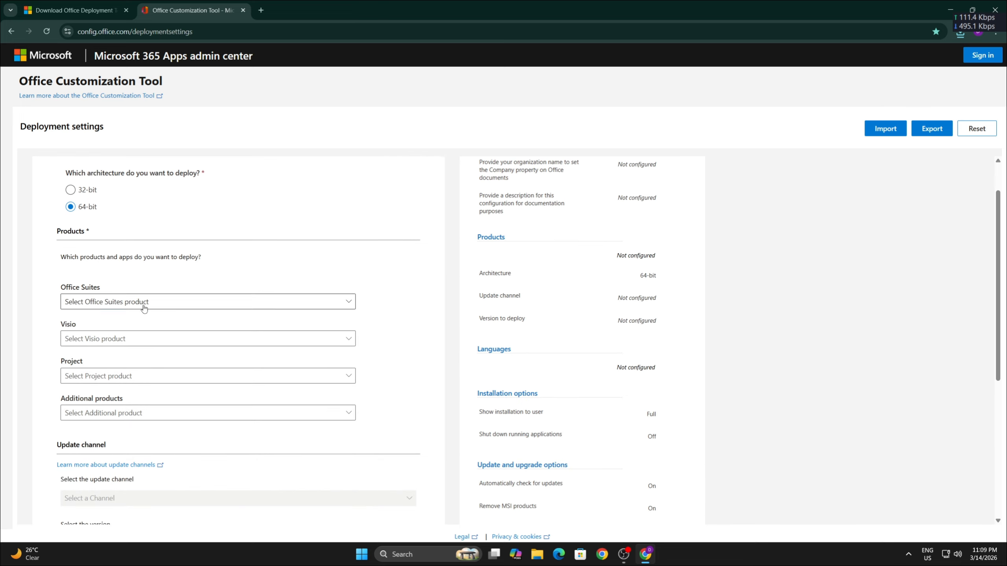
left_click(144, 309)
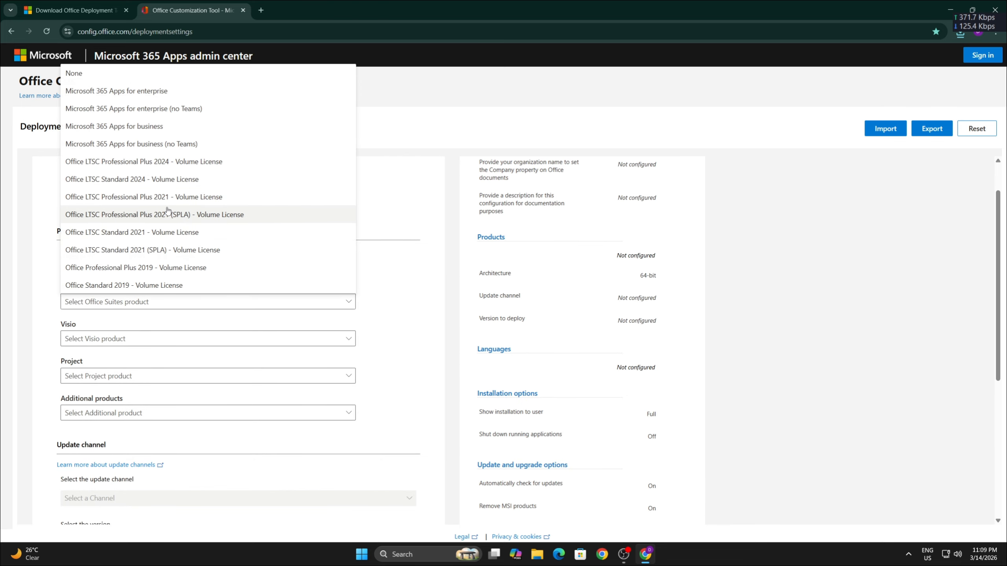
left_click(171, 179)
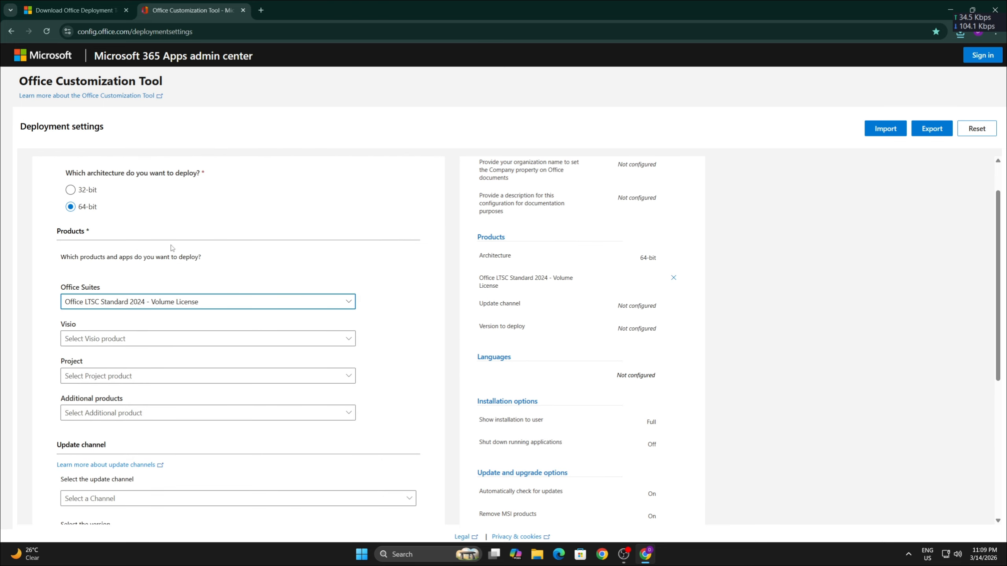
- Set the Visio, Project and additional products selections to None
scroll(168, 249, "down", 2)
left_click(140, 237)
left_click(115, 260)
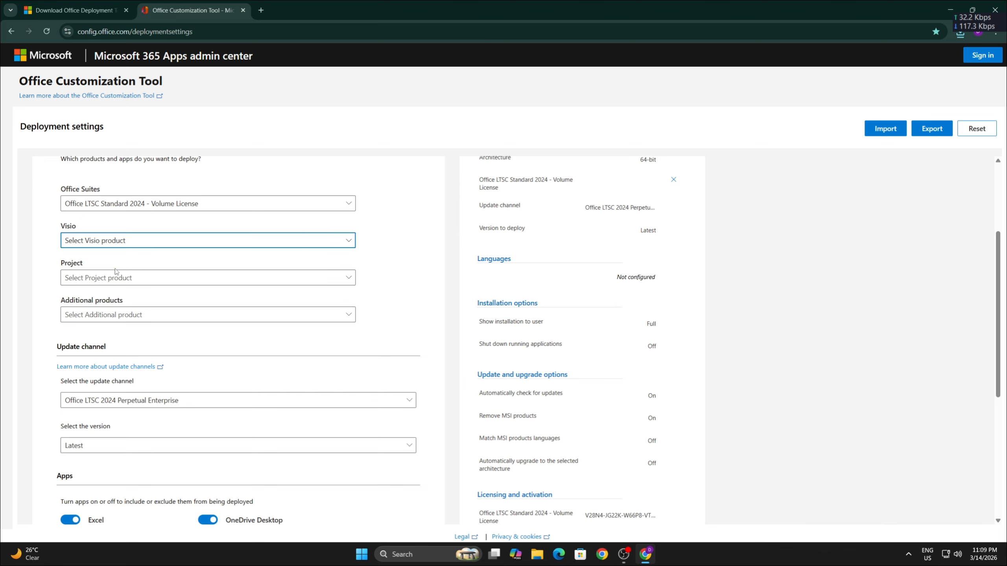
left_click(116, 274)
left_click(100, 284)
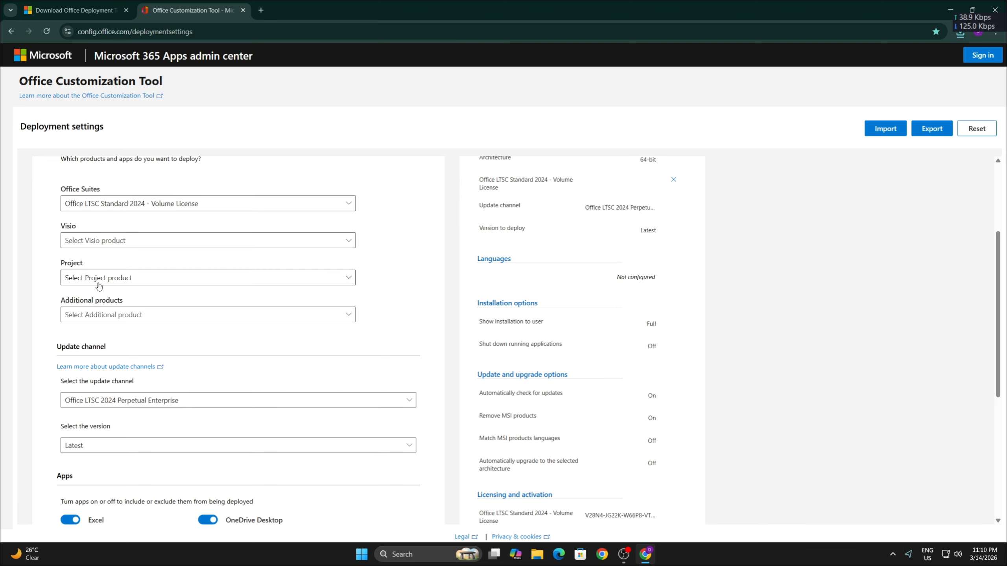
left_click(98, 283)
left_click(74, 301)
left_click(90, 317)
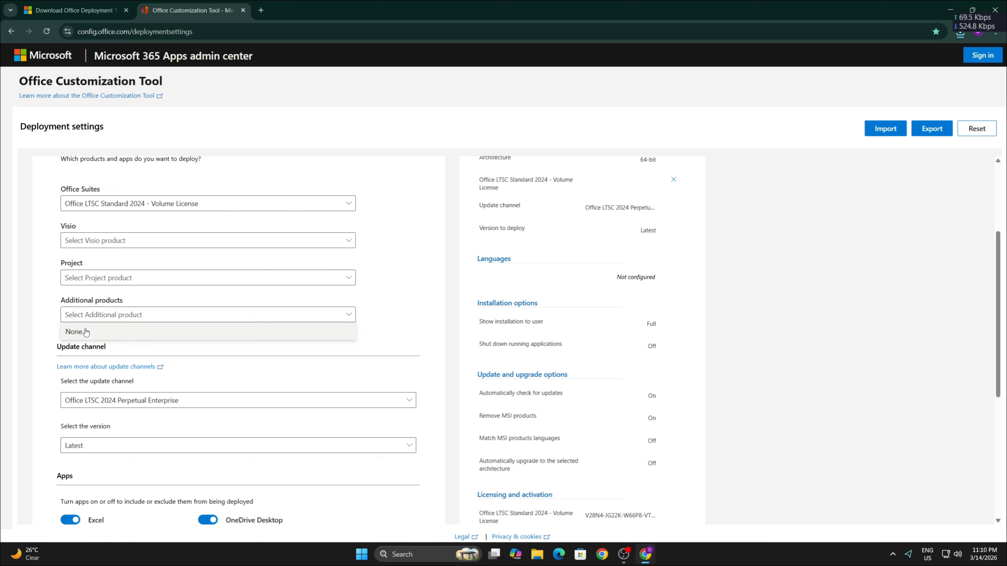
left_click(86, 332)
- Keep all listed apps in the deployment and set the primary language to English (United States)
scroll(117, 333, "down", 2)
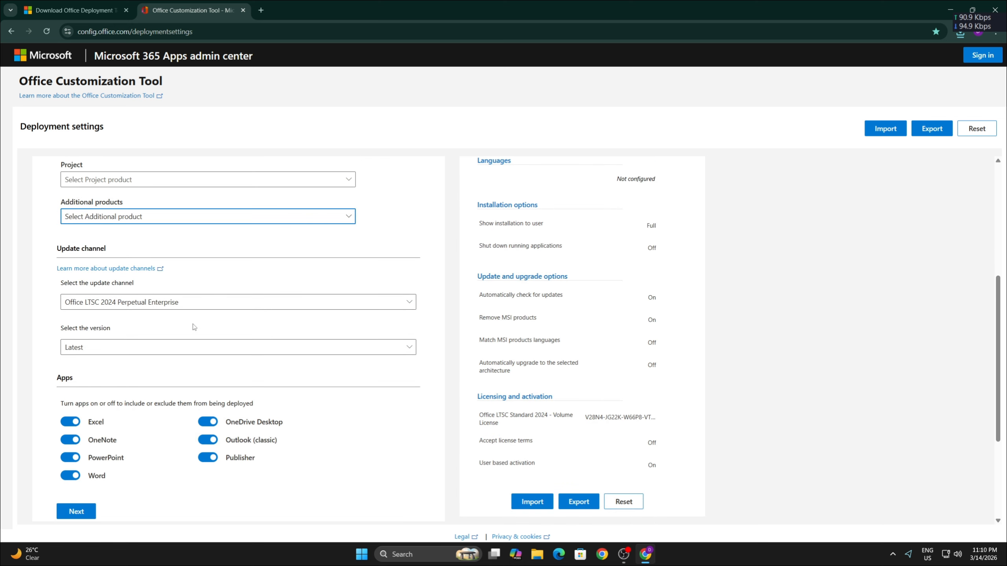
scroll(194, 327, "down", 3)
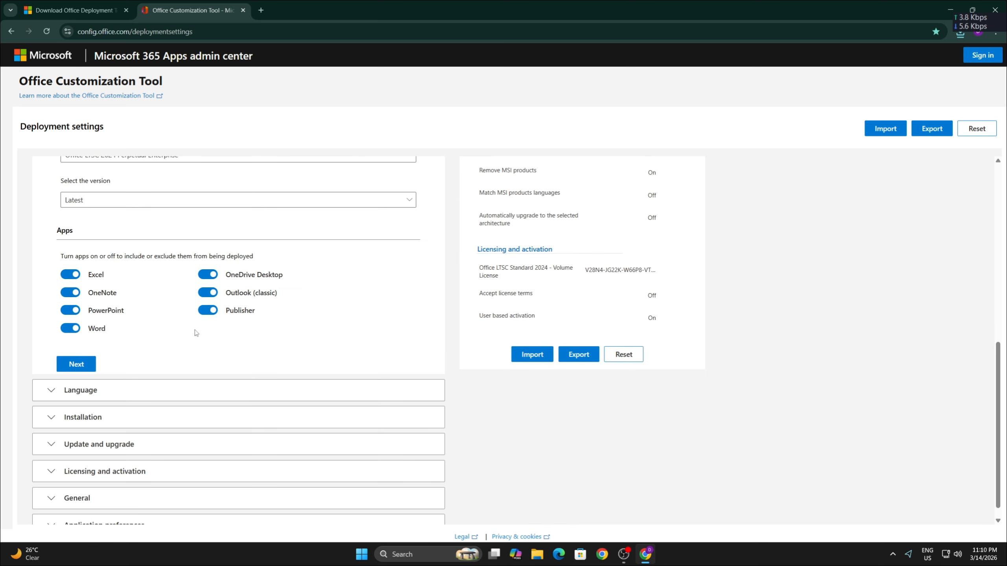
scroll(191, 341, "down", 1)
left_click(97, 379)
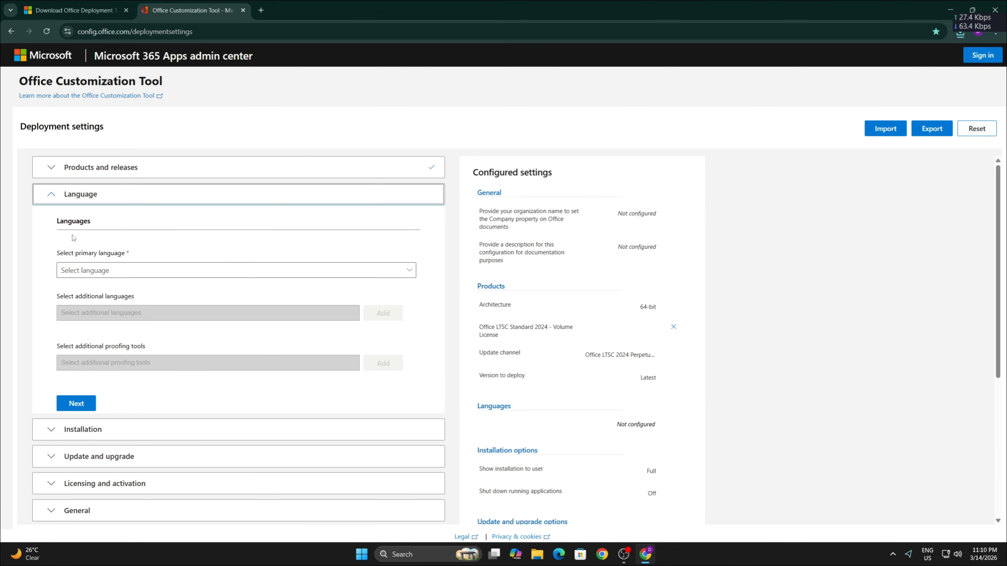
left_click(86, 270)
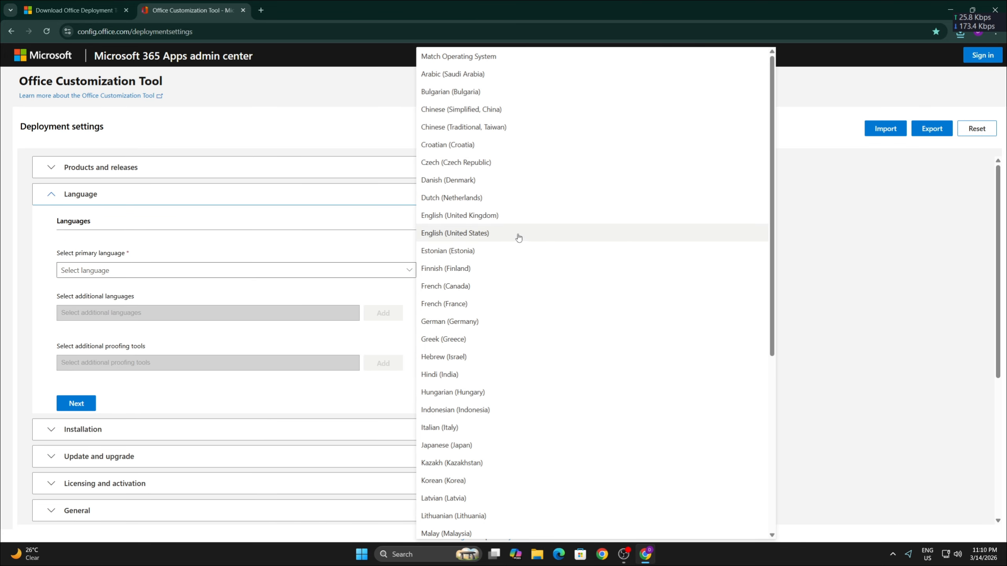
left_click(518, 236)
- Export the configuration as "Configuration" with Office Open XML formats as the default file format, accepting the license agreement
scroll(321, 350, "down", 3)
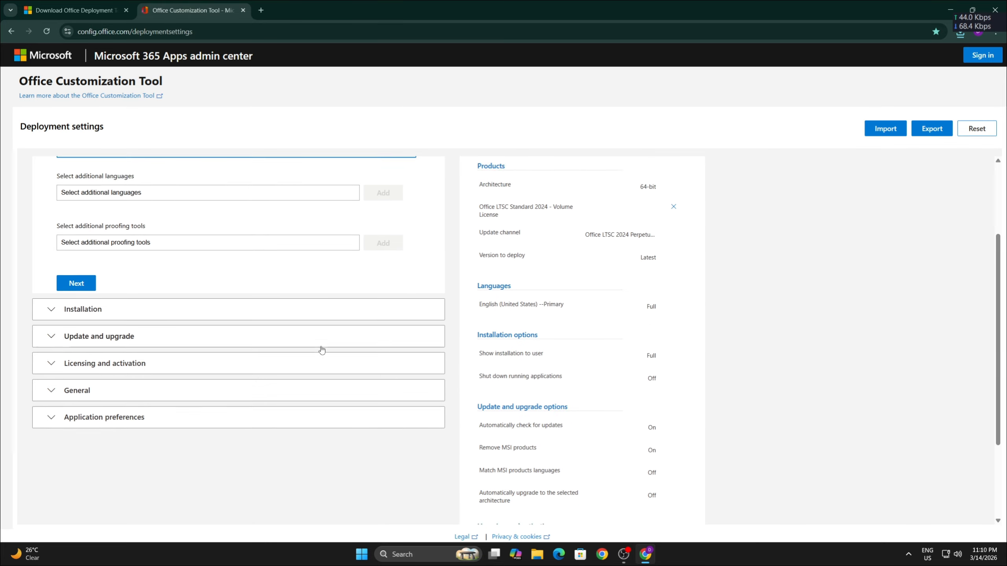
scroll(321, 350, "down", 5)
left_click(578, 510)
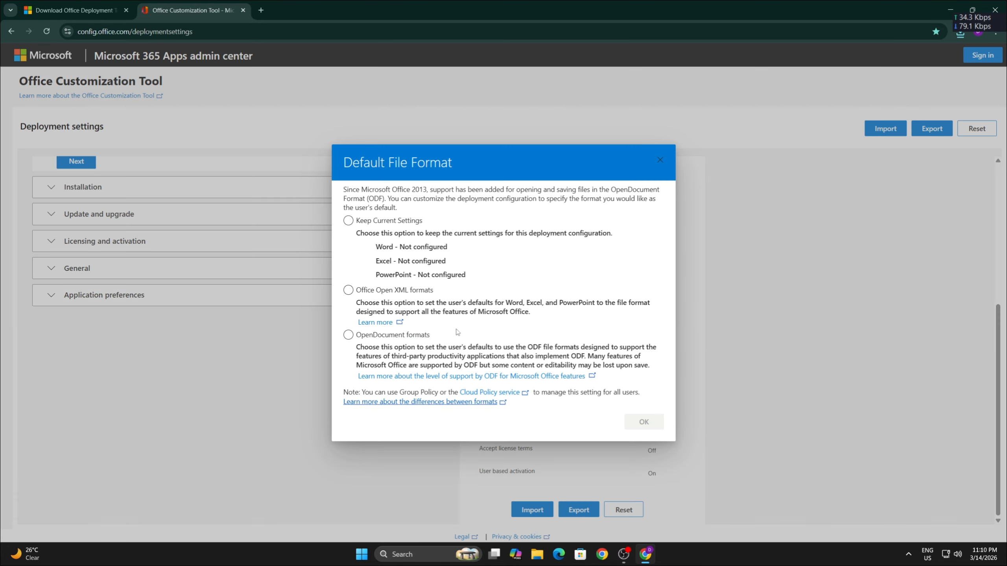
left_click(348, 289)
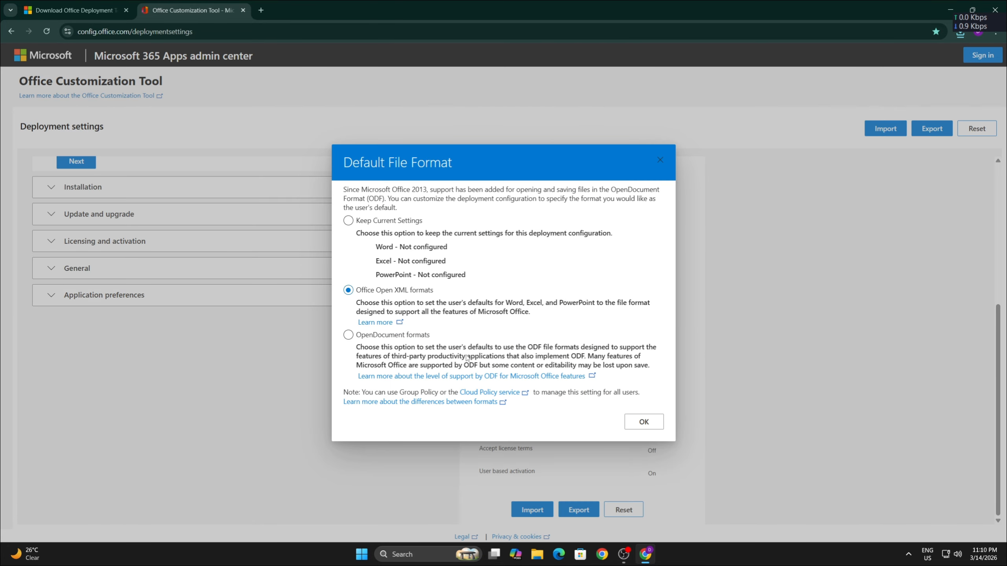
left_click(644, 421)
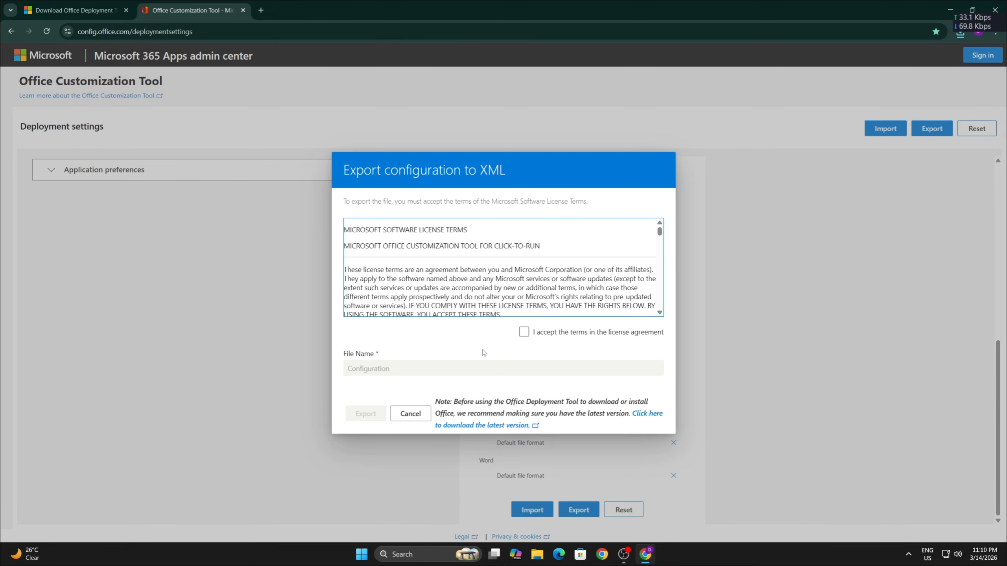
left_click(524, 332)
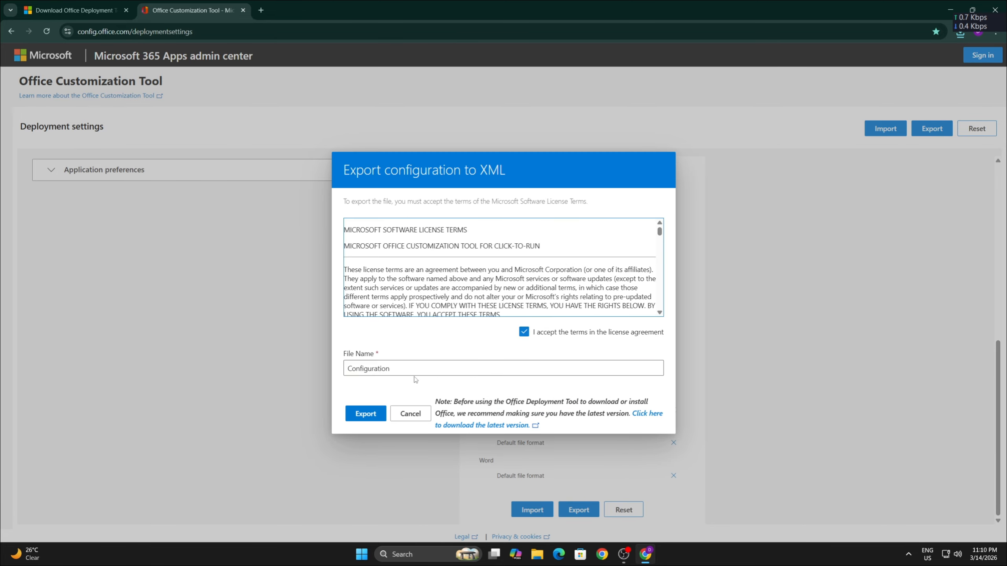
left_click(365, 414)
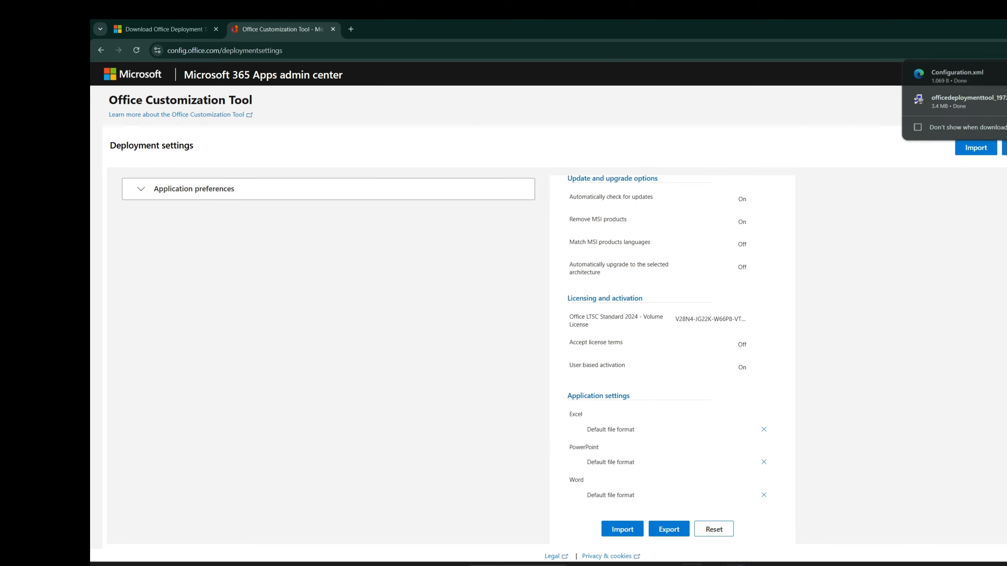
- Run the downloaded officedeploymenttool_19725-20126.exe and extract its files to the Downloads folder on New Volume (D:)
left_click(939, 78)
left_click(171, 211)
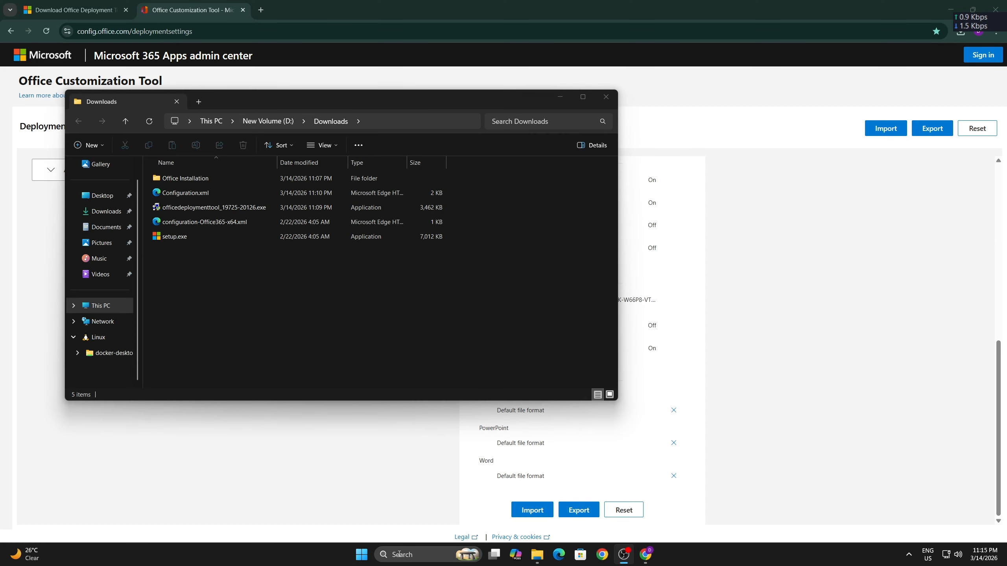
left_click(399, 554)
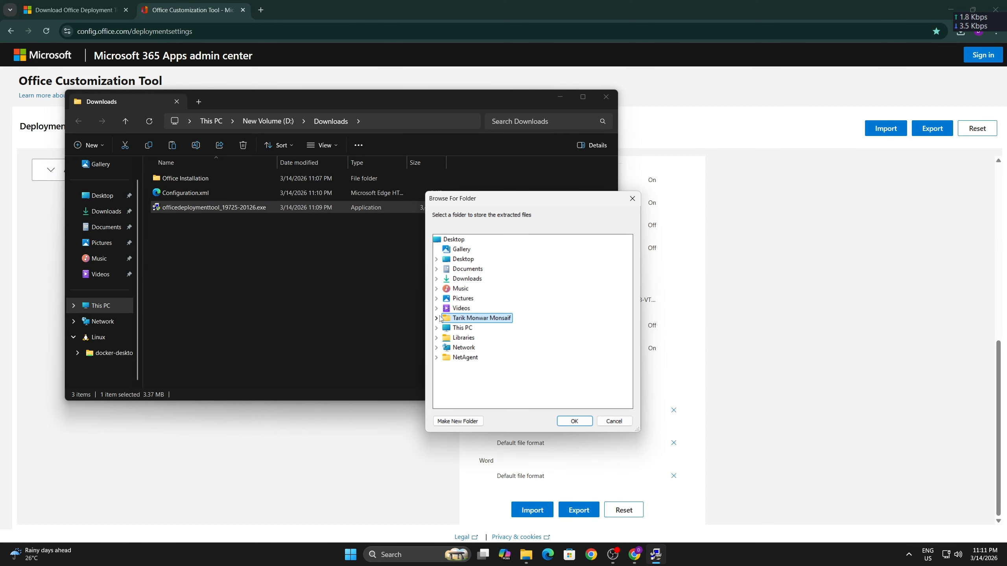
left_click(436, 318)
scroll(457, 370, "down", 2)
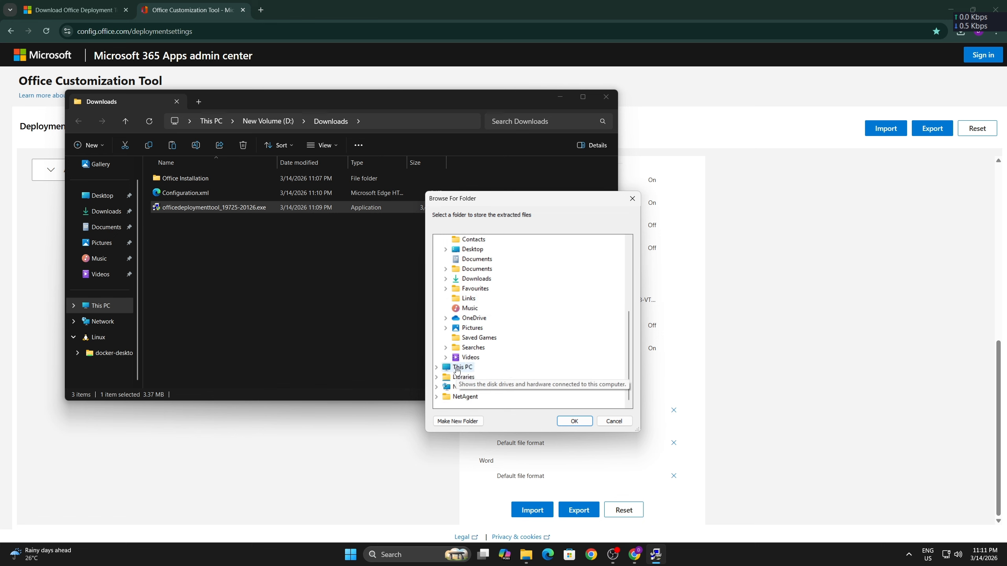
left_click(436, 367)
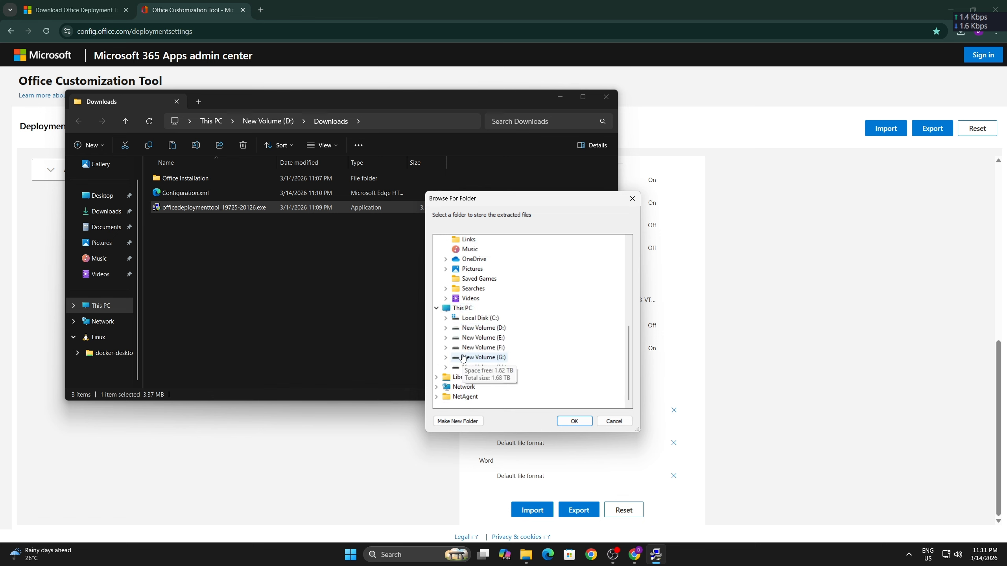
double_click(482, 328)
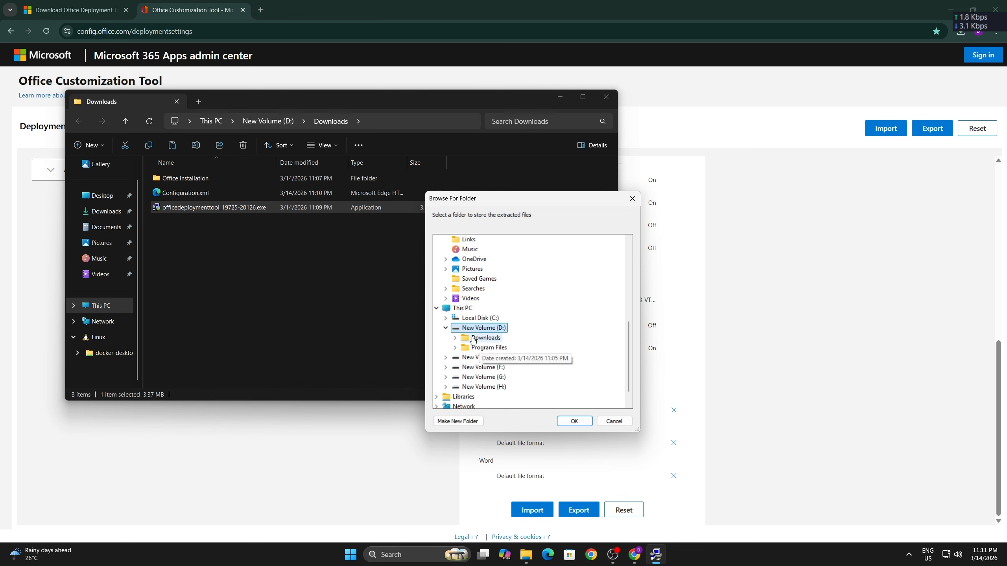
double_click(472, 338)
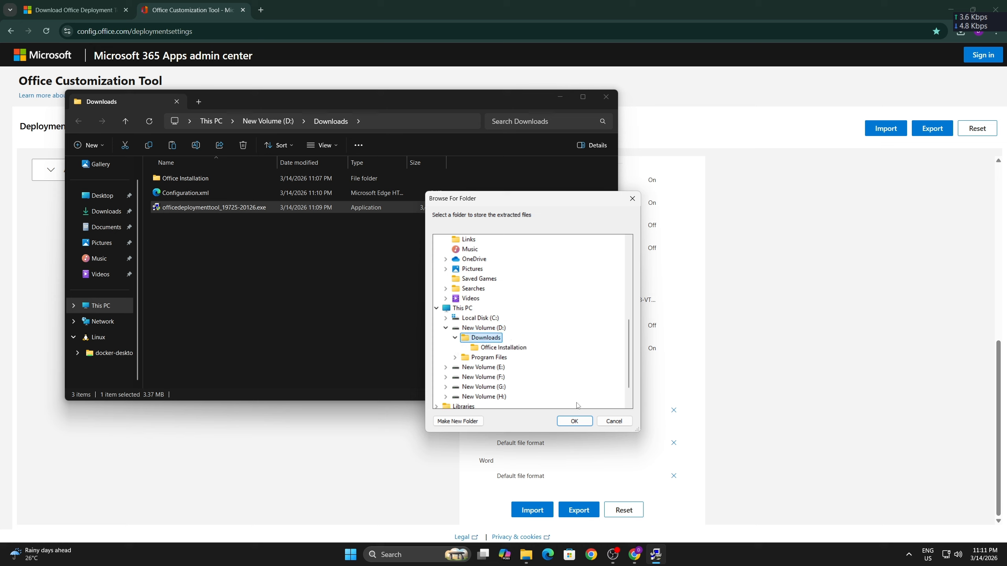
left_click(566, 424)
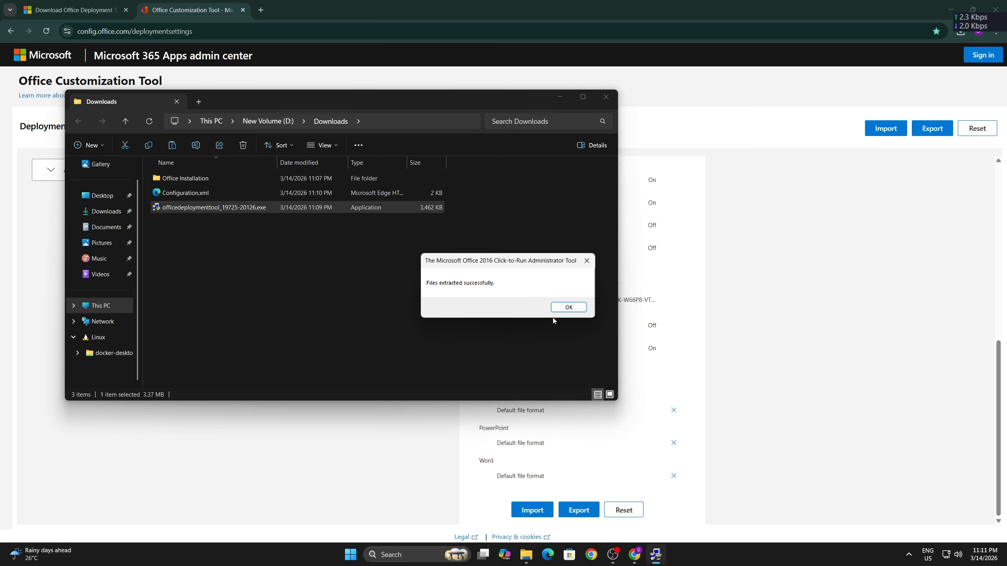
left_click(568, 307)
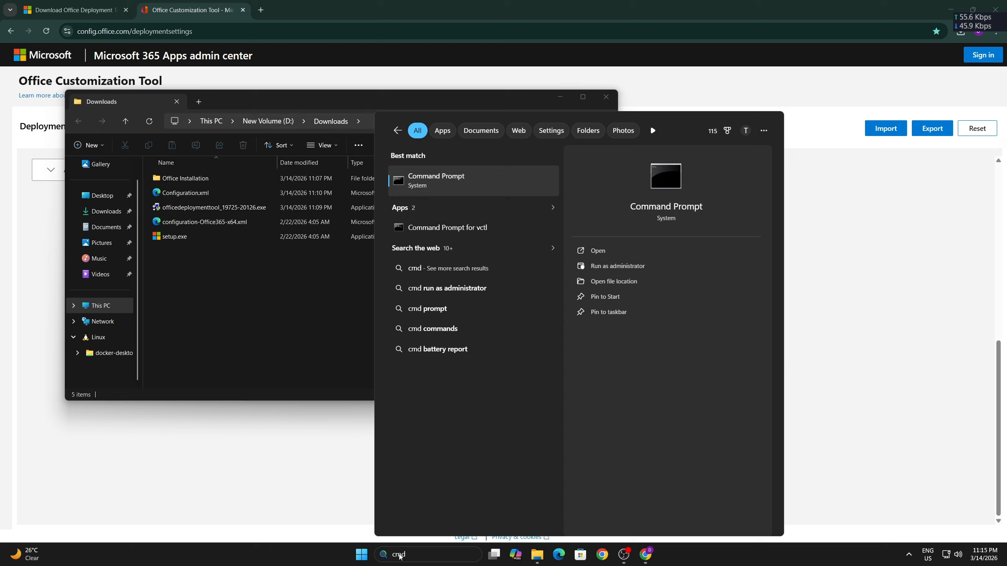
- Open Command Prompt as administrator and change to the D:\Downloads folder
key("Right")
key("Down")
key("Return")
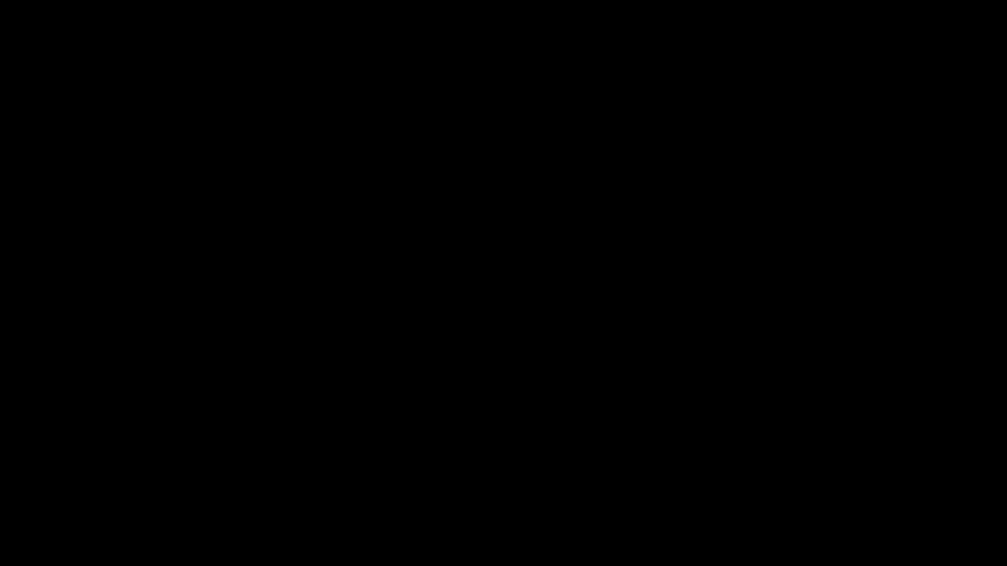
type("D:")
key("Return")
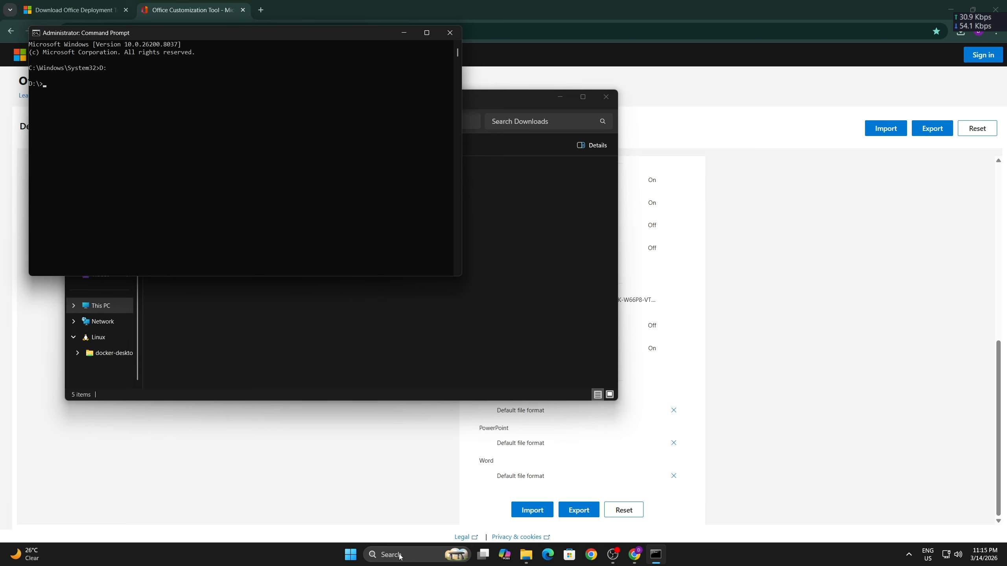
type("cd Downloads")
key("Return")
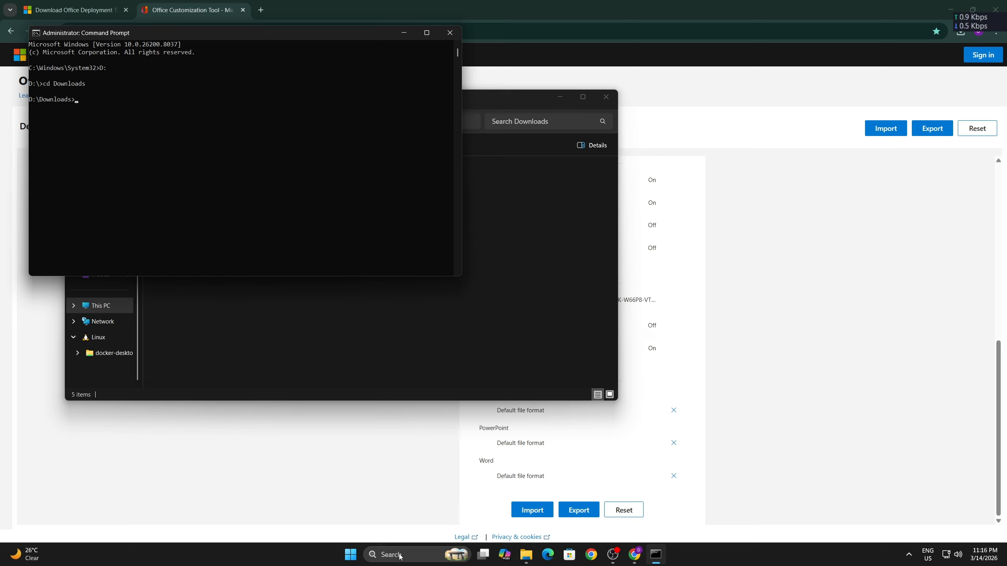
- Run "setup.exe /download Configuration.xml" to download the Office installation files, and bring the Downloads folder window to the front
type("setup.exe /download confi")
key("Tab")
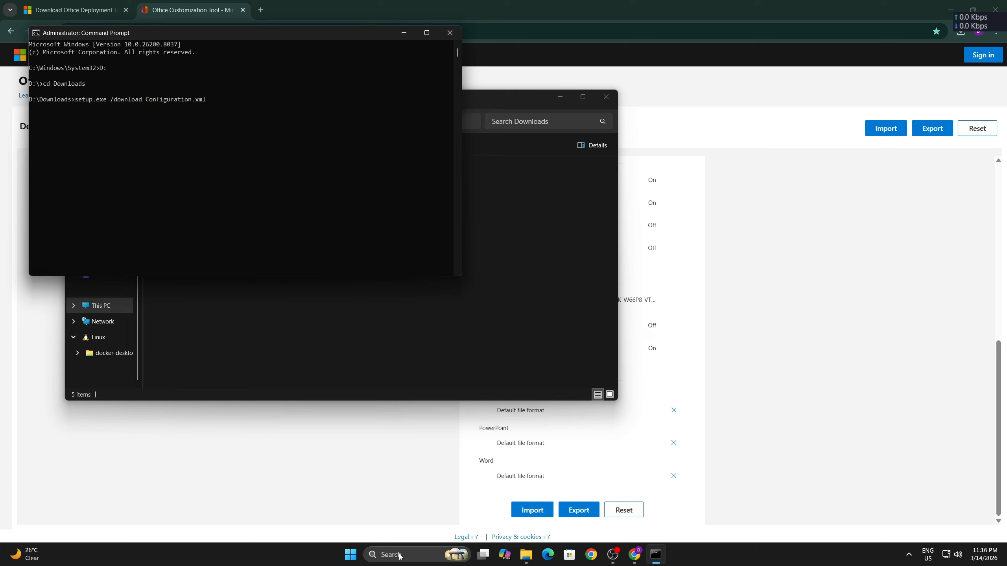
key("Return")
left_click(168, 358)
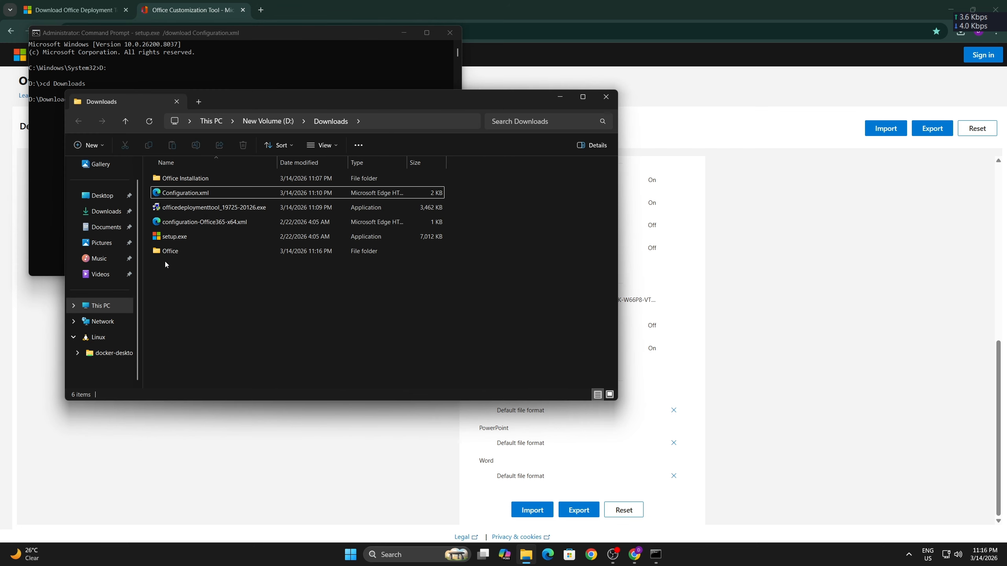
- Inspect the contents of the Data folder inside the downloaded Office folder, and return to the Downloads folder
double_click(192, 252)
double_click(168, 178)
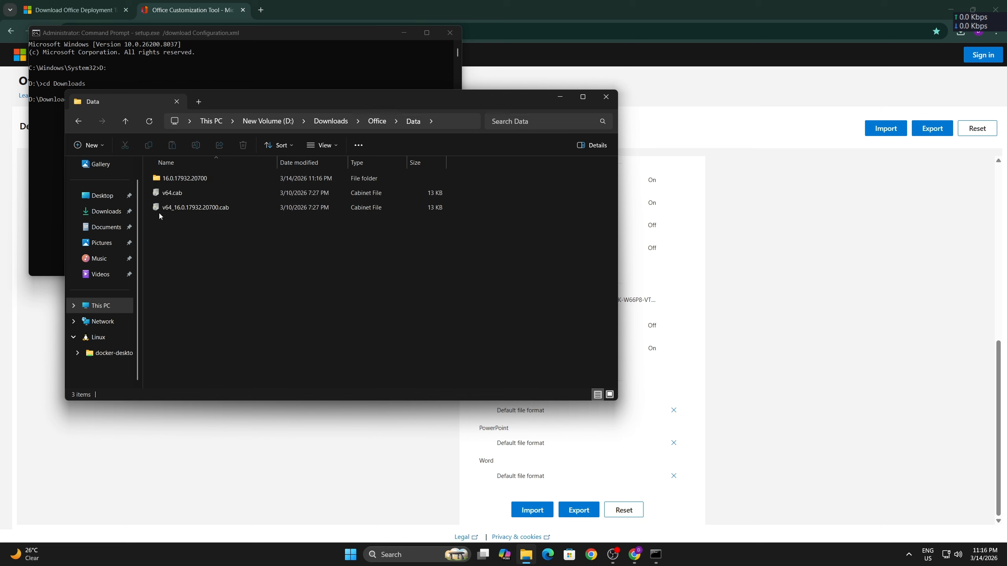
left_click(122, 124)
left_click(122, 124)
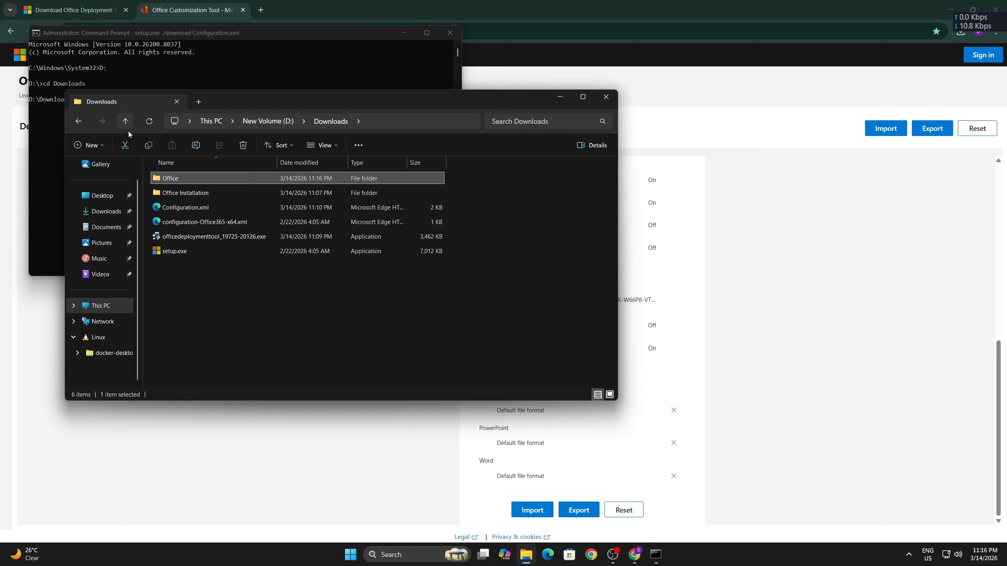
left_click(233, 324)
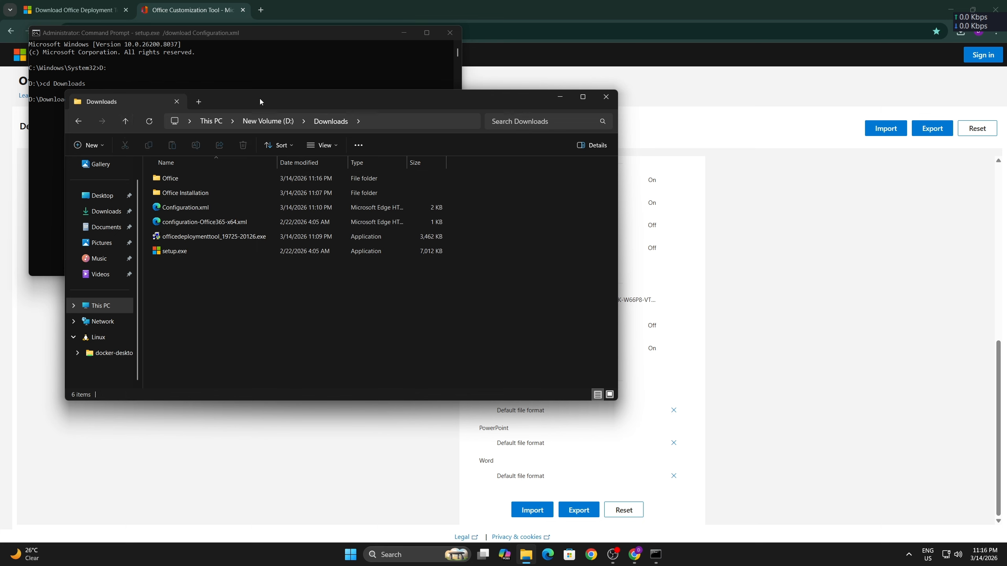
left_click_drag(260, 101, 260, 102)
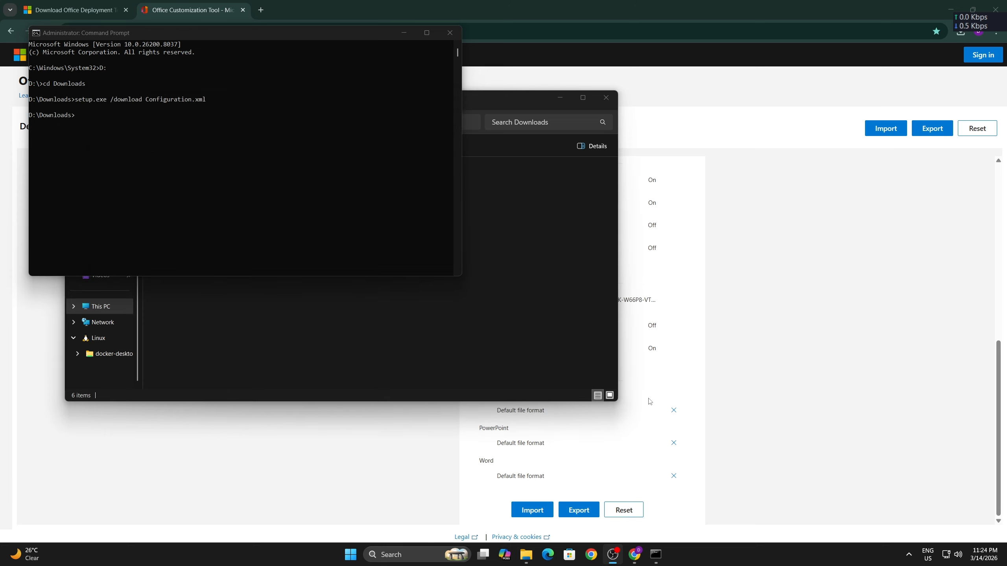
- Check the size of the downloaded Office folder in its properties
left_click(68, 178)
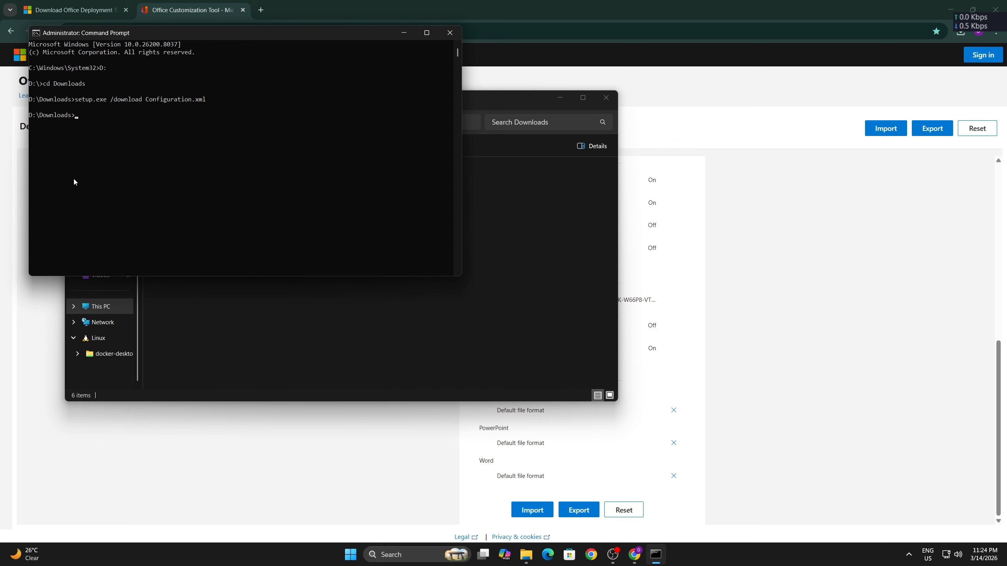
left_click(150, 314)
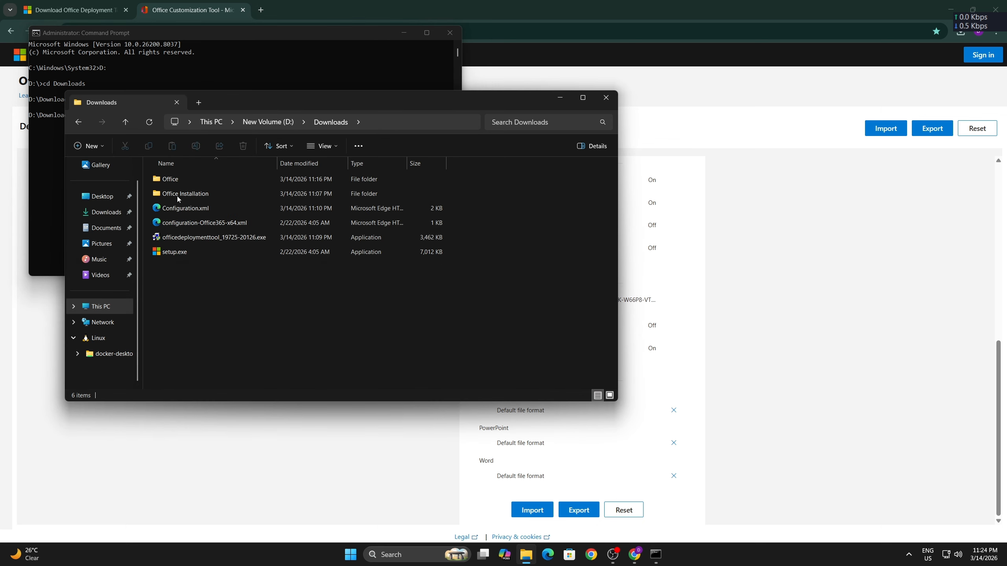
right_click(186, 178)
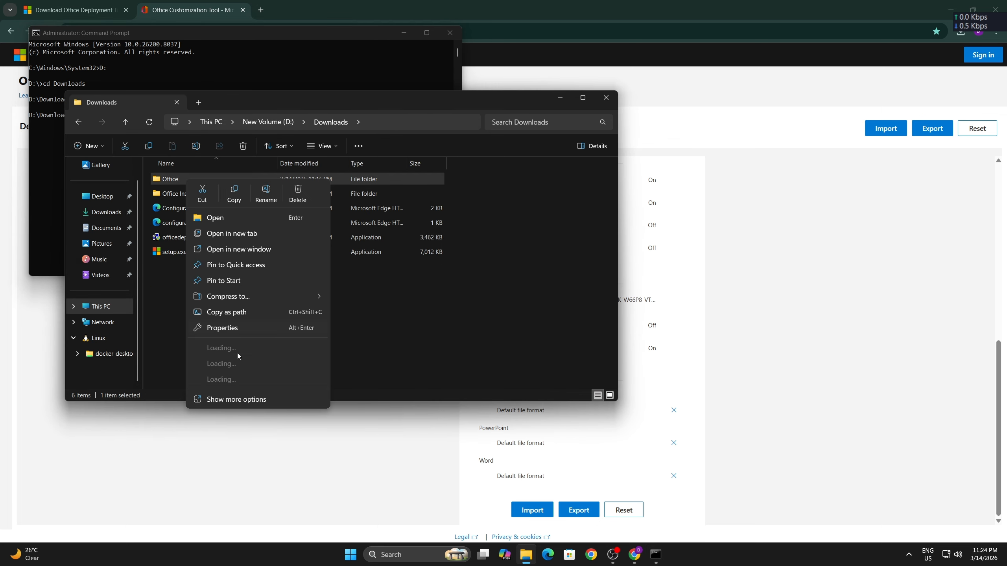
left_click(226, 326)
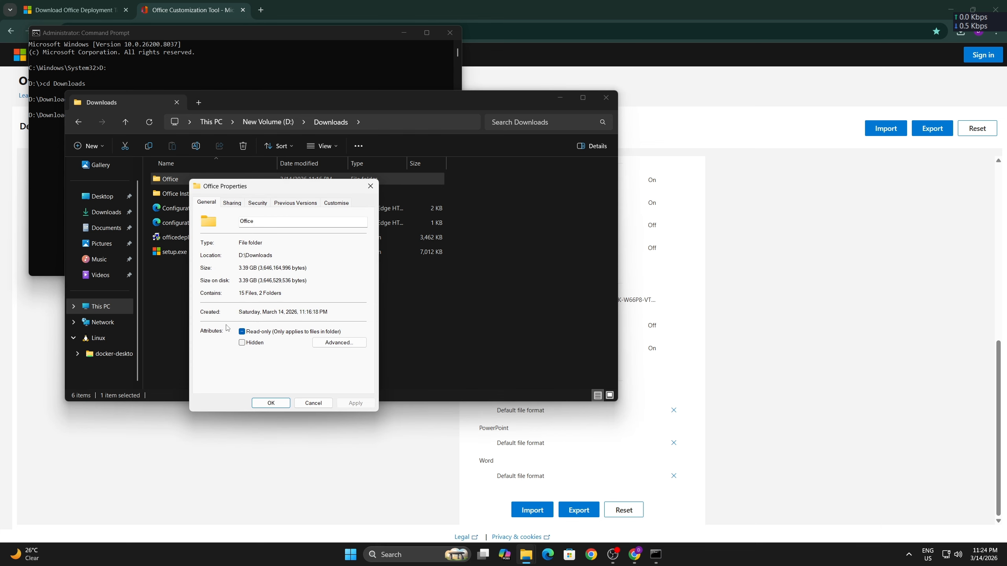
left_click(369, 193)
- Run "setup.exe /configure Configuration.xml" in Command Prompt to install Office from the downloaded files
left_click(248, 70)
left_click(236, 92)
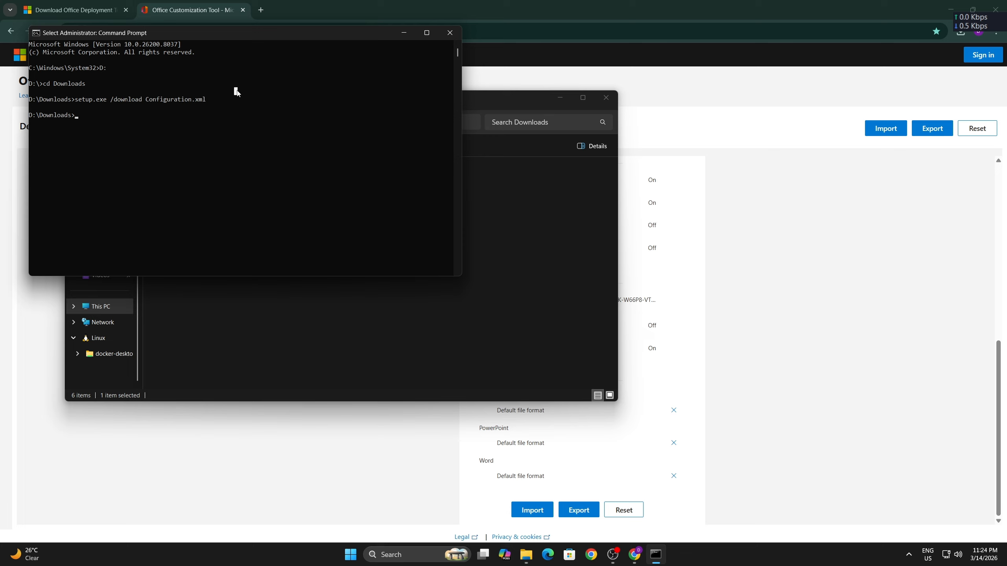
key("Escape")
type("setup.exe")
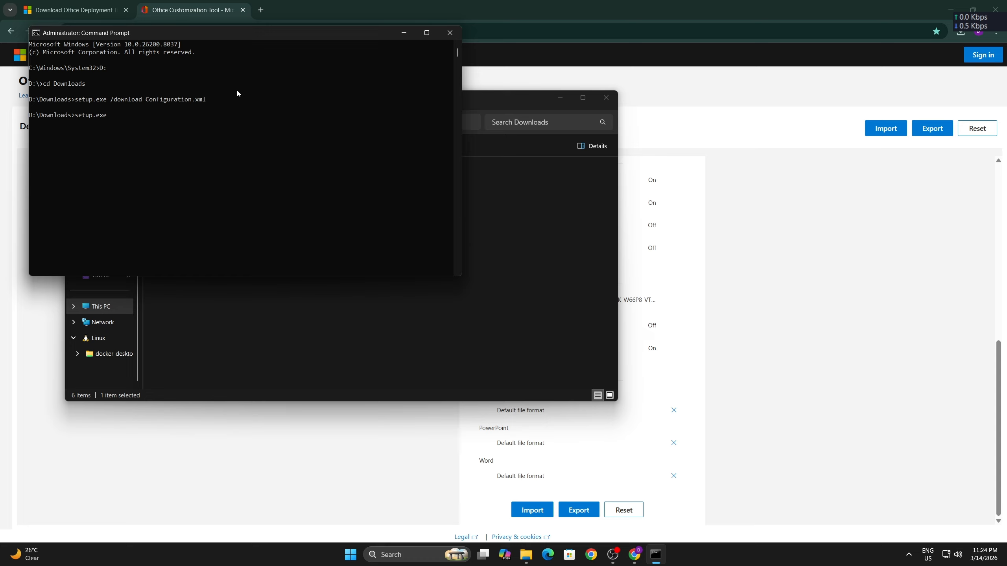
type(" /configure Con")
key("Tab")
key("Return")
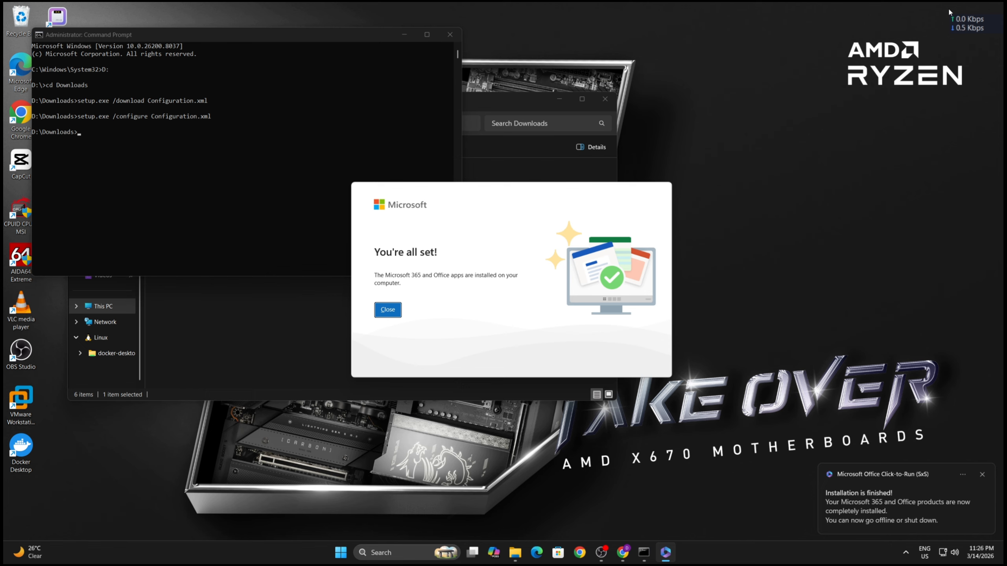
- Close the finished Office installer, the Command Prompt and the Downloads folder window
left_click(386, 310)
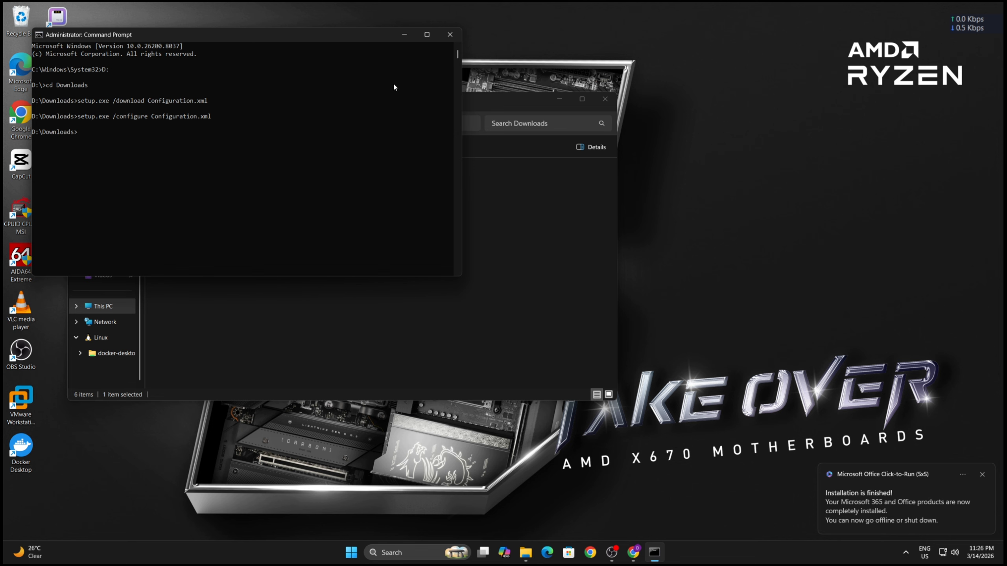
left_click(450, 34)
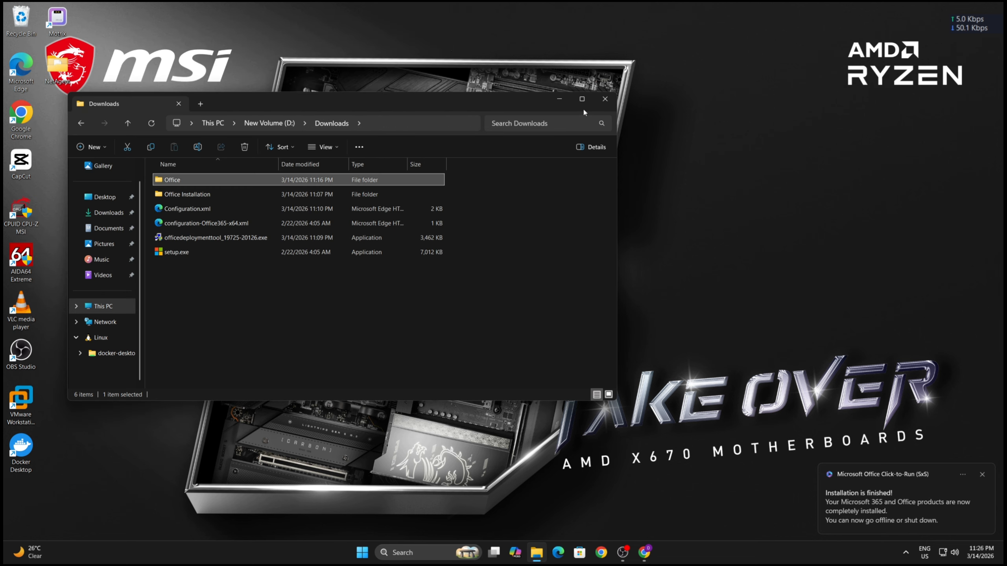
left_click(603, 100)
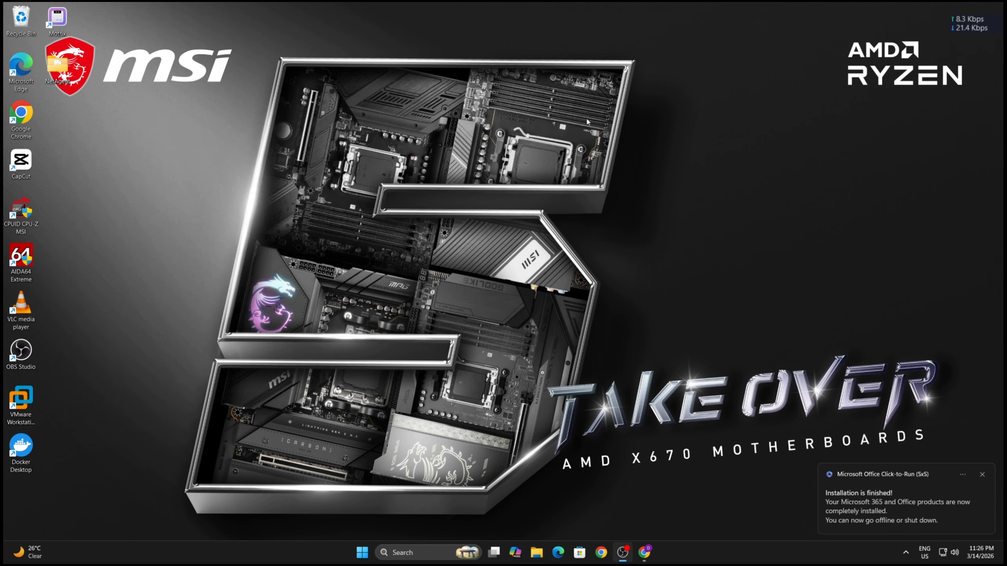
- Launch Word, accept the Microsoft Office license agreement and proceed past the privacy notice
left_click(410, 552)
type("word")
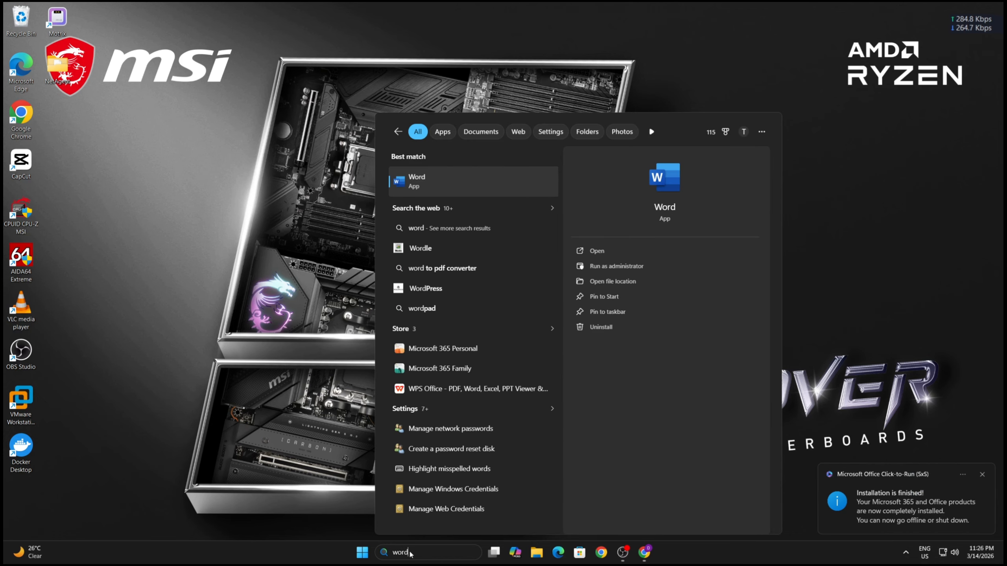
key("Return")
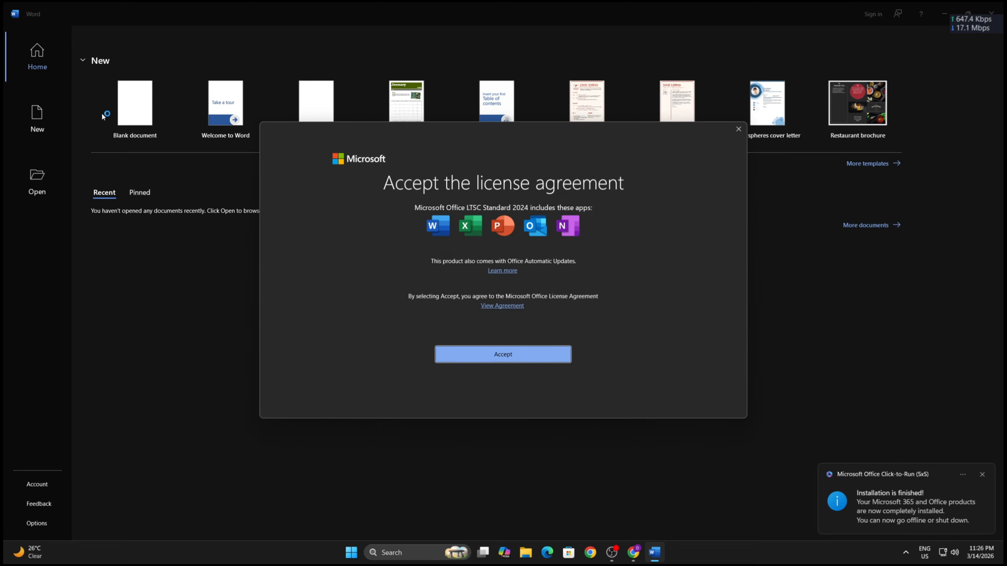
left_click(509, 361)
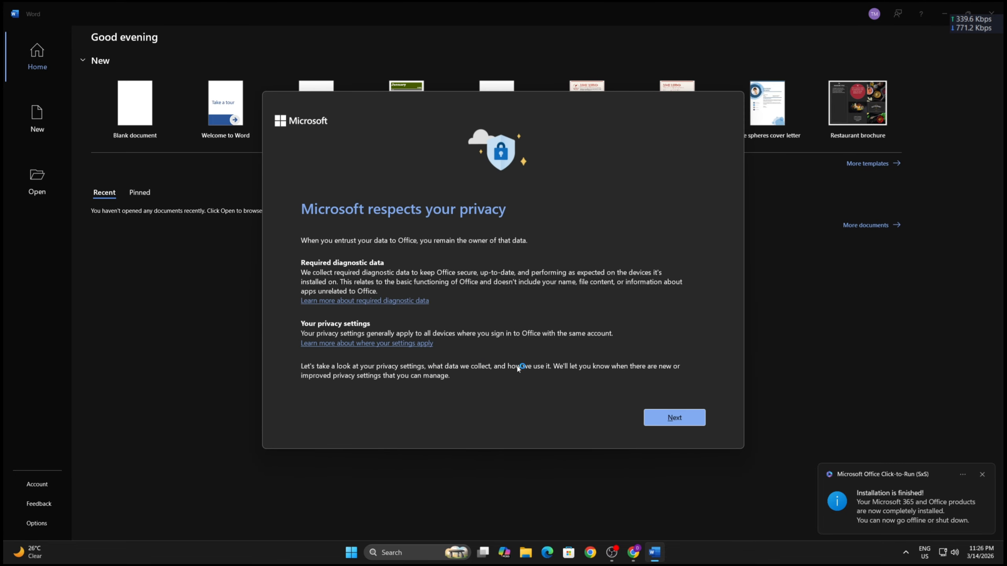
left_click(673, 417)
- Open a blank document in Word to check that it works, and close Word
left_click(153, 102)
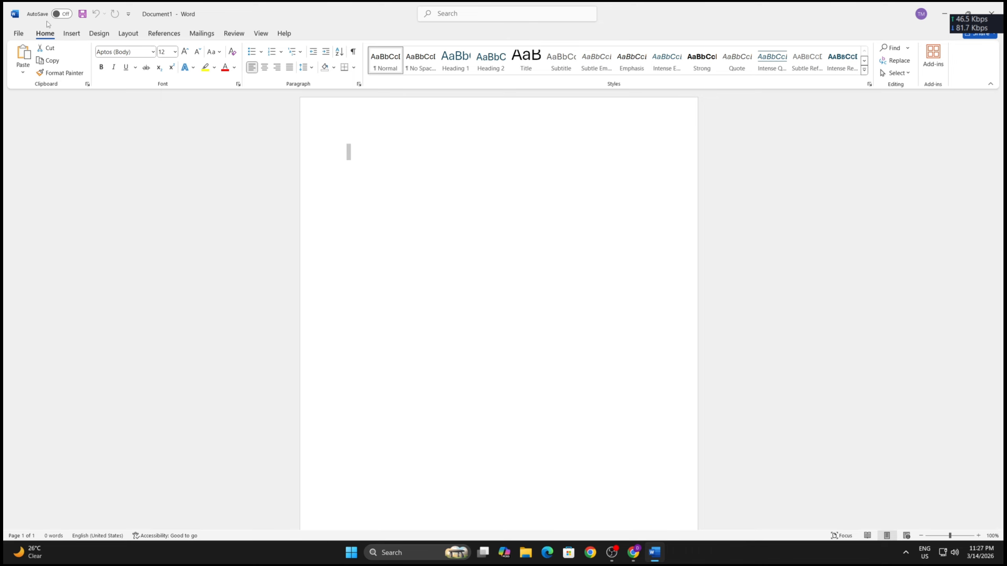
left_click(1001, 6)
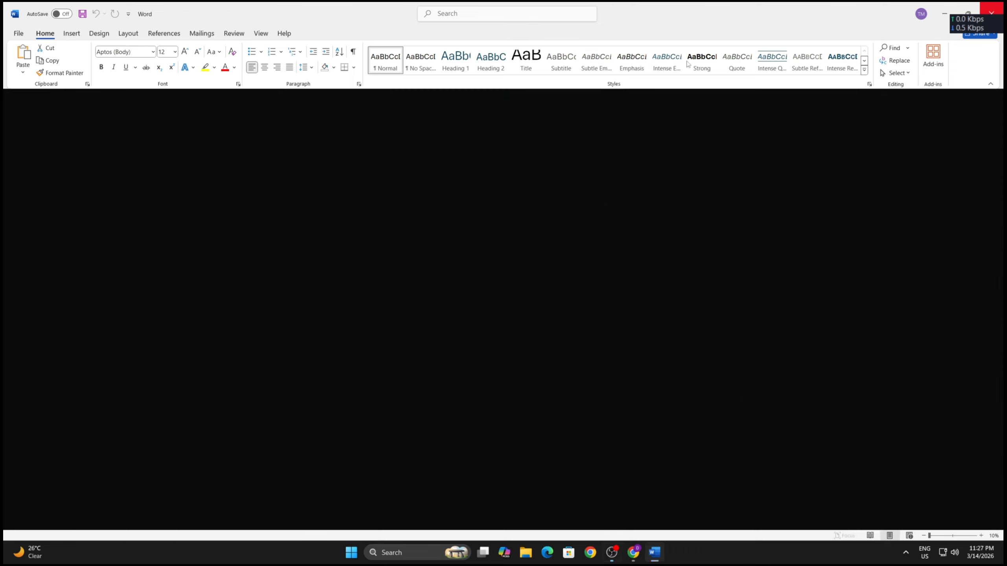
- Launch Excel, view the Office product and activation information on its account page, and close Excel
left_click(415, 553)
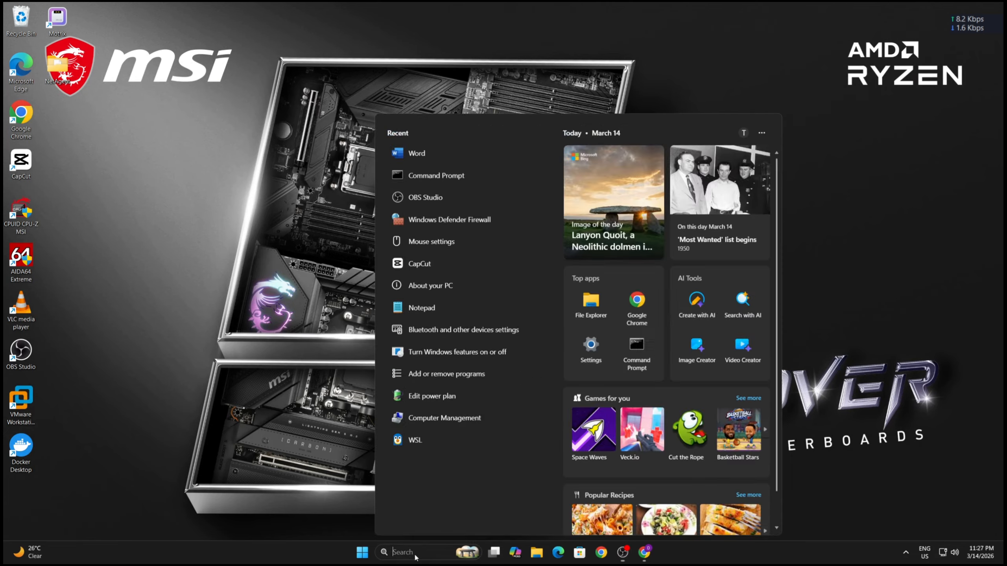
type("excel")
key("Return")
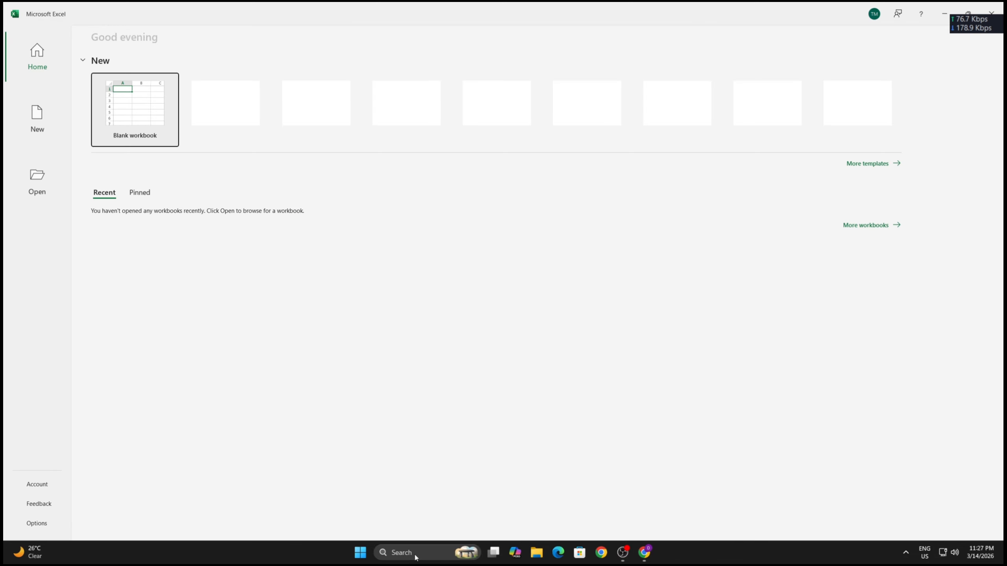
left_click(31, 484)
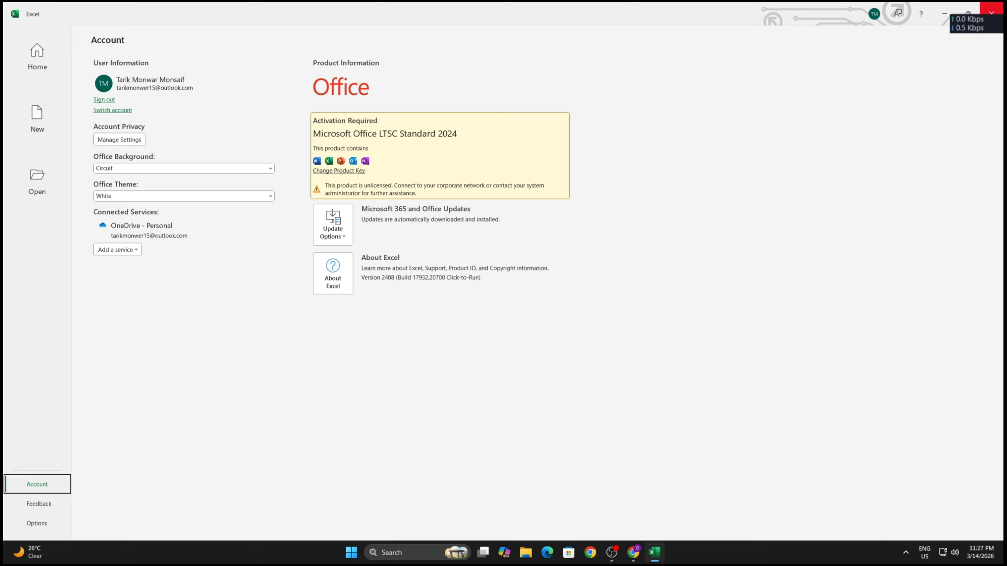
left_click(991, 12)
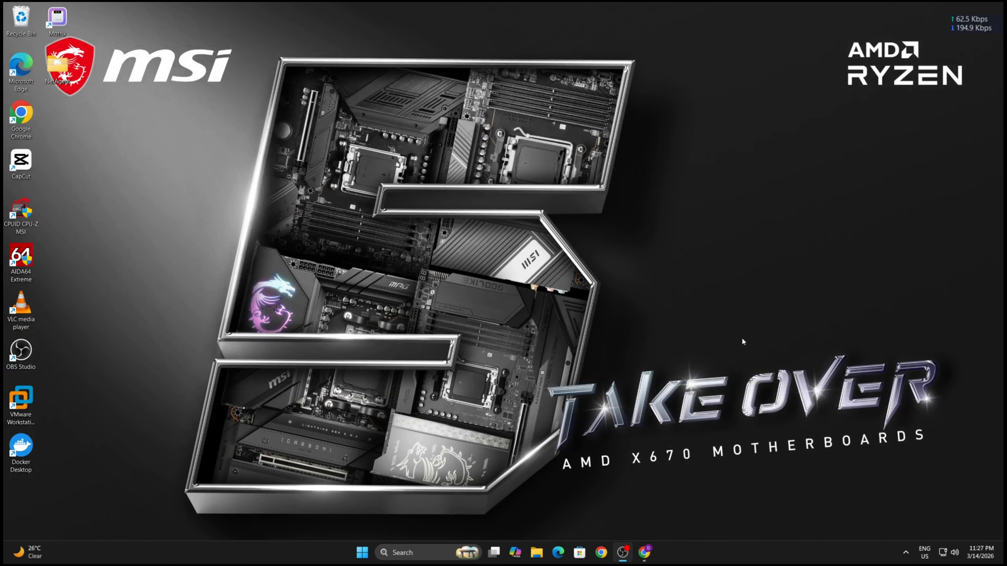